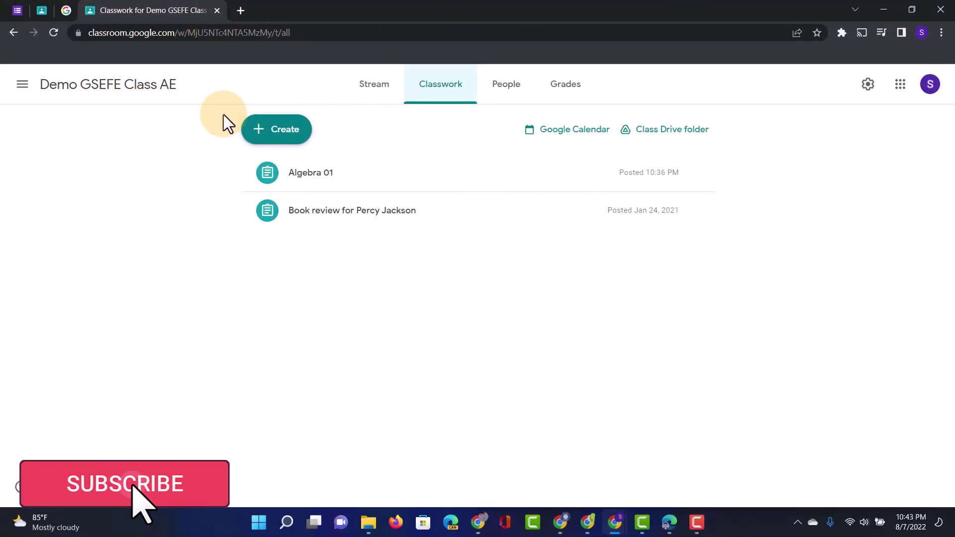
- Create a new blank assignment and dismiss the Add or create materials tip
left_click(273, 129)
left_click(304, 170)
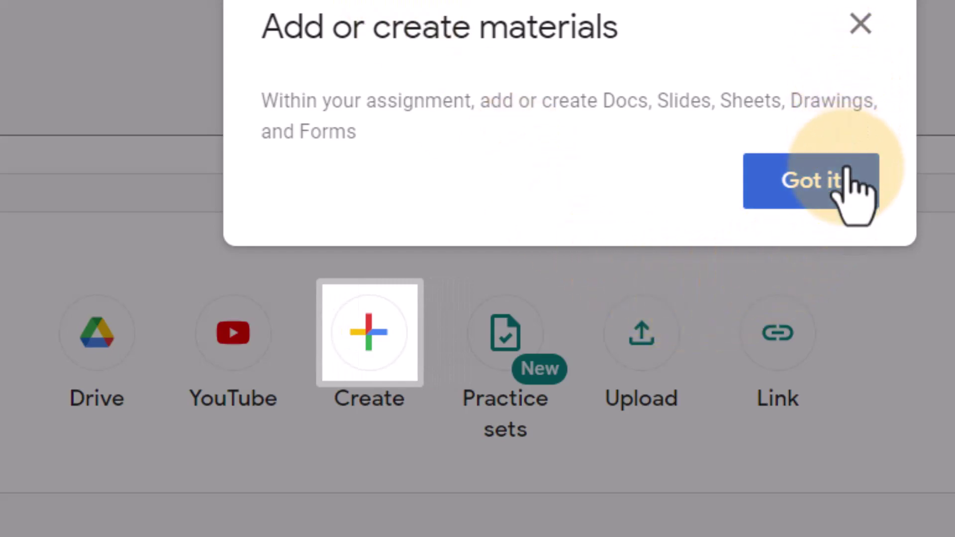
left_click(852, 192)
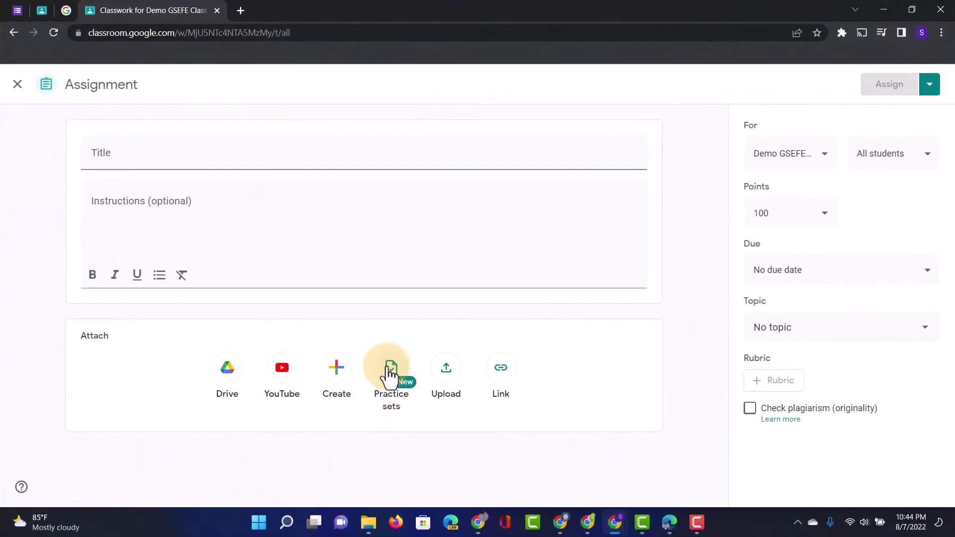
- From the Practice sets library, create an Untitled set, then return and open Algebra 01
left_click(389, 368)
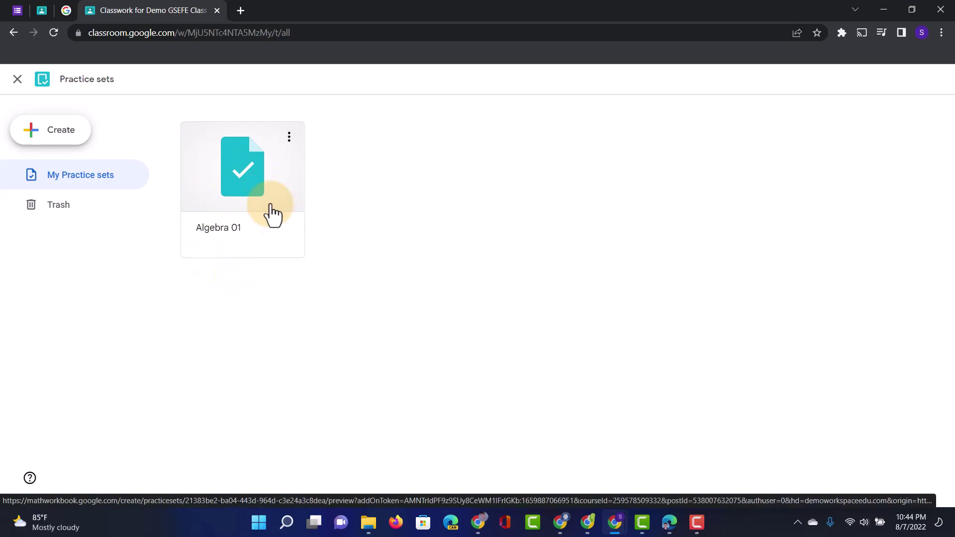
left_click(39, 138)
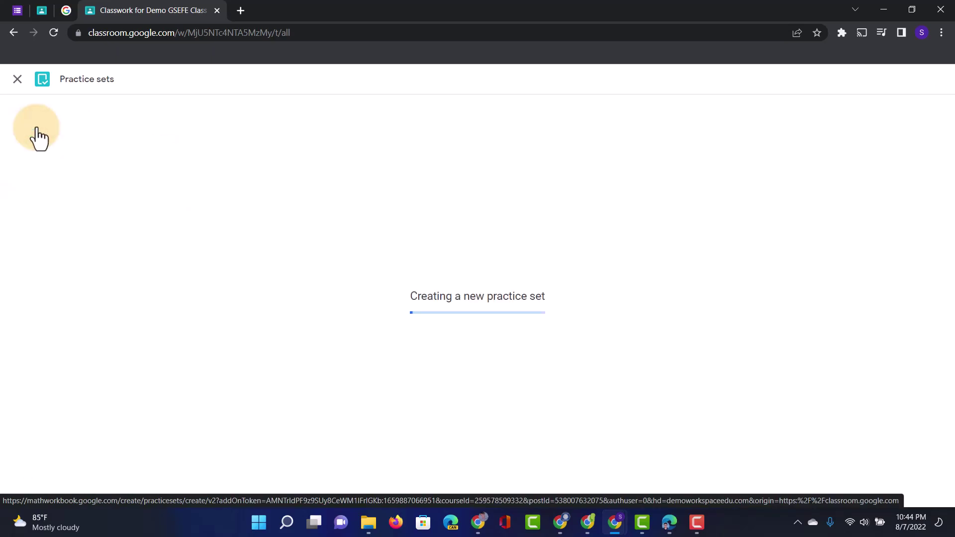
left_click(43, 81)
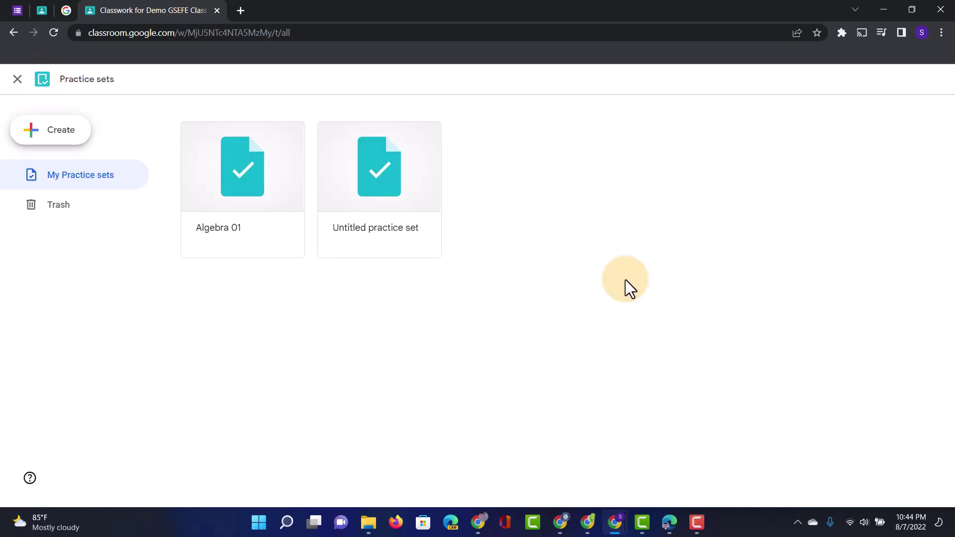
left_click(235, 185)
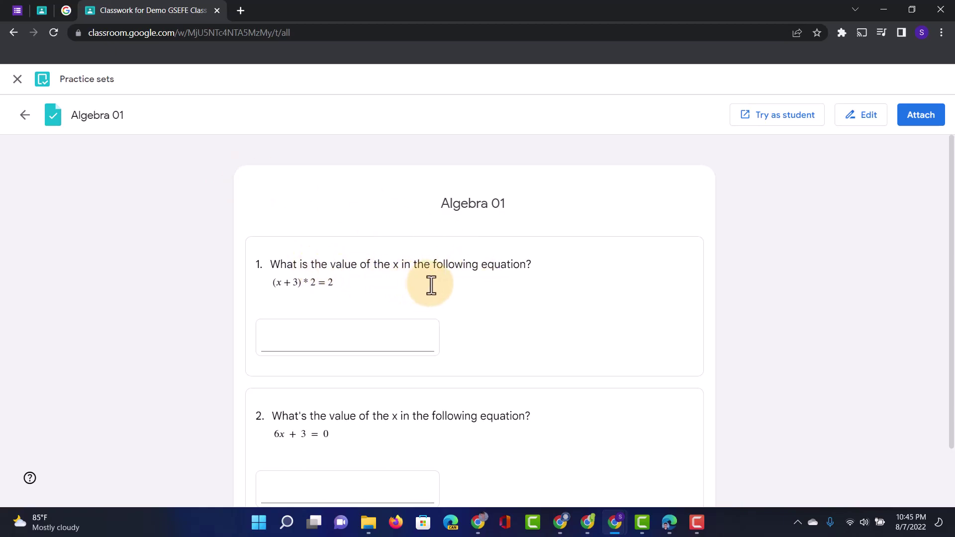
- Scroll down to view Algebra 01's two equation questions and their answer boxes
scroll(431, 286, "down", 1)
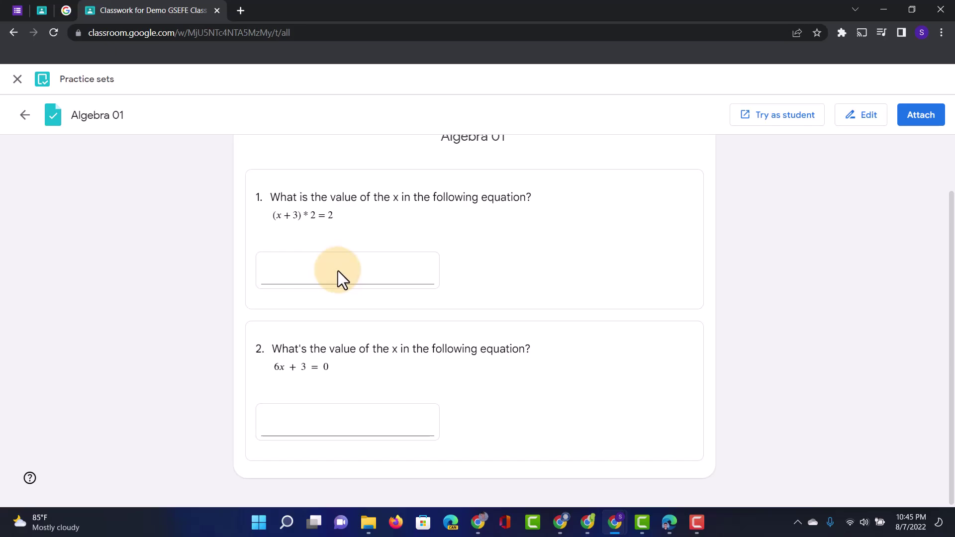
- Edit Algebra 01 and inspect question 1's equation (x+3)*2=2 and its accepted answer field
left_click(866, 122)
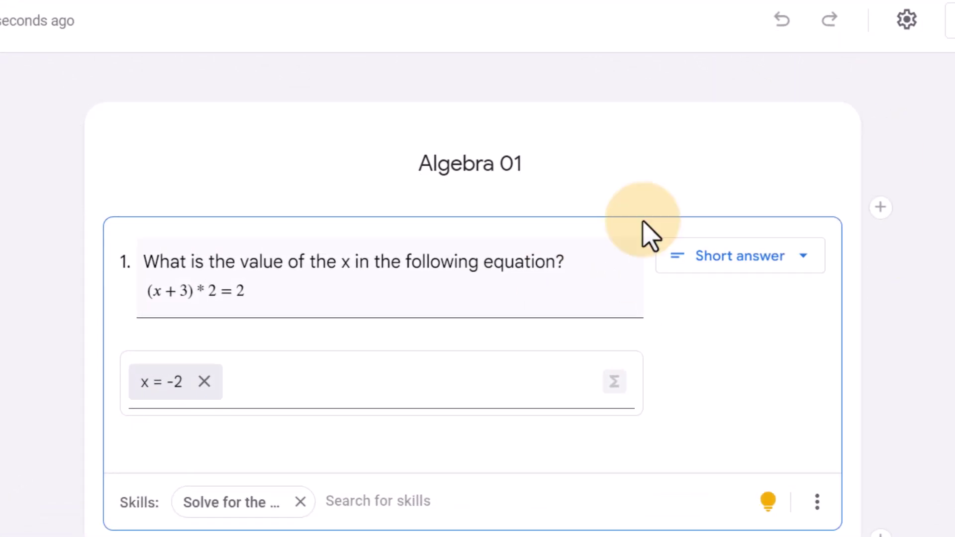
left_click(516, 271)
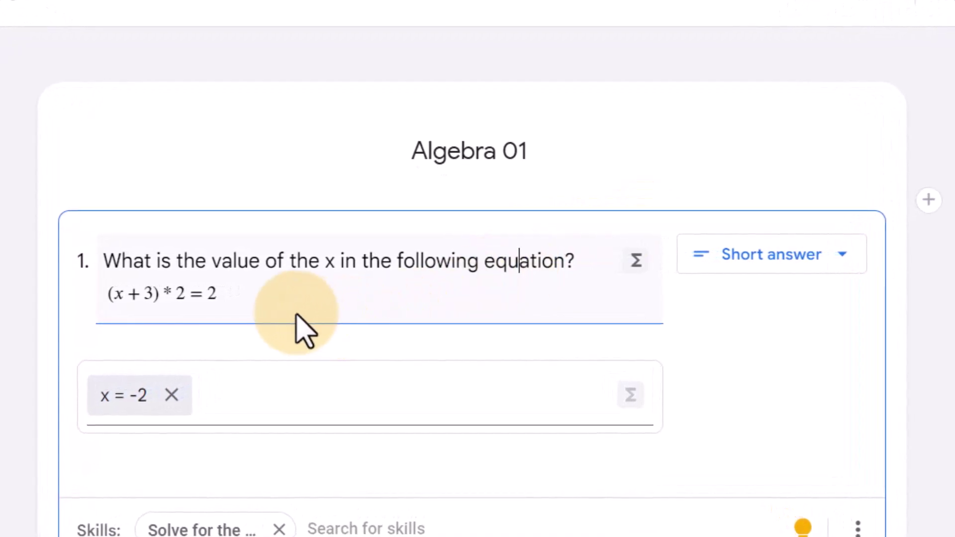
left_click(277, 297)
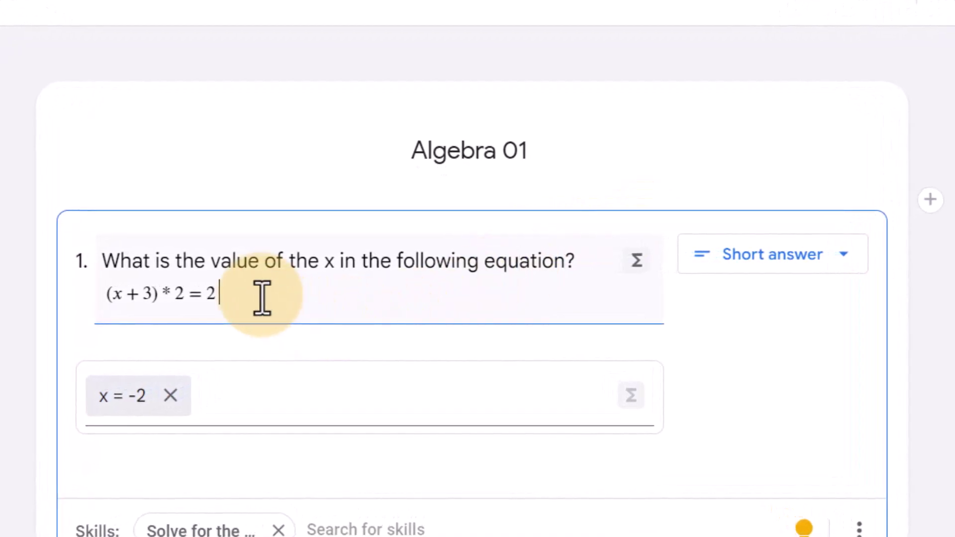
left_click(182, 294)
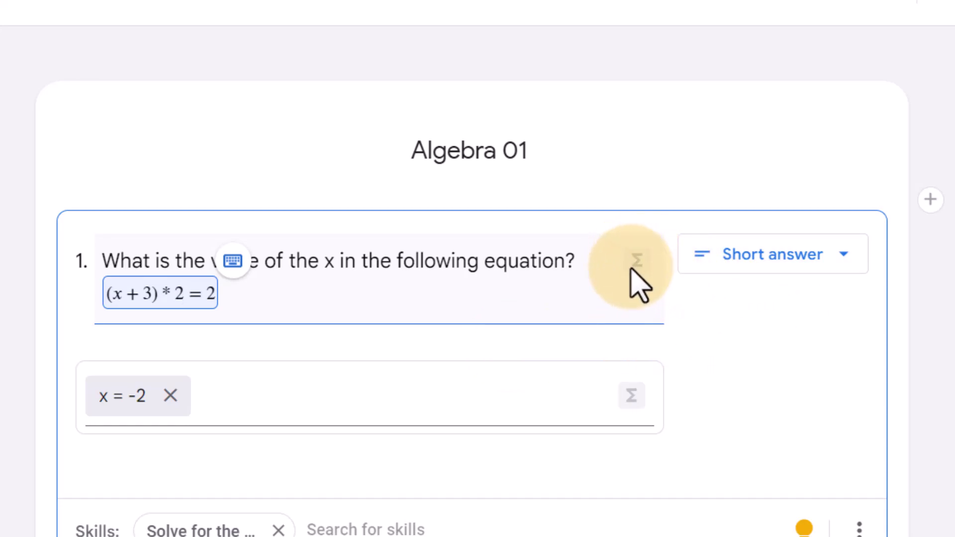
left_click(397, 420)
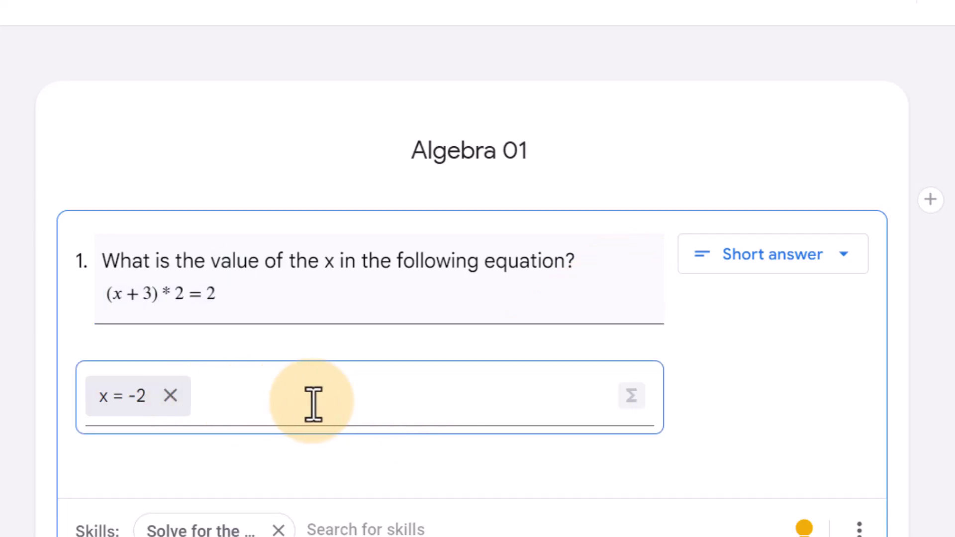
scroll(936, 517, "down", 8)
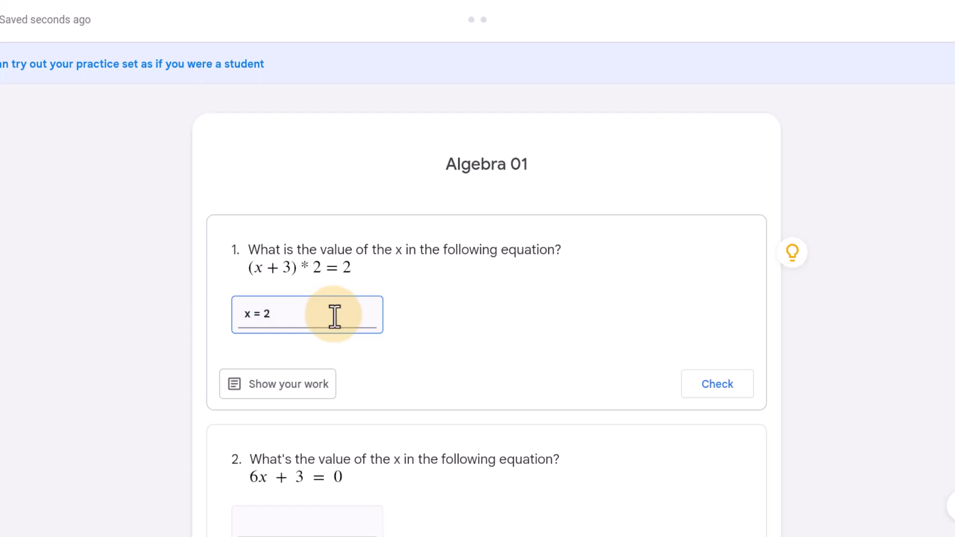
- Open an empty show-your-work area beneath question 1's 'x = 2' answer
left_click(306, 395)
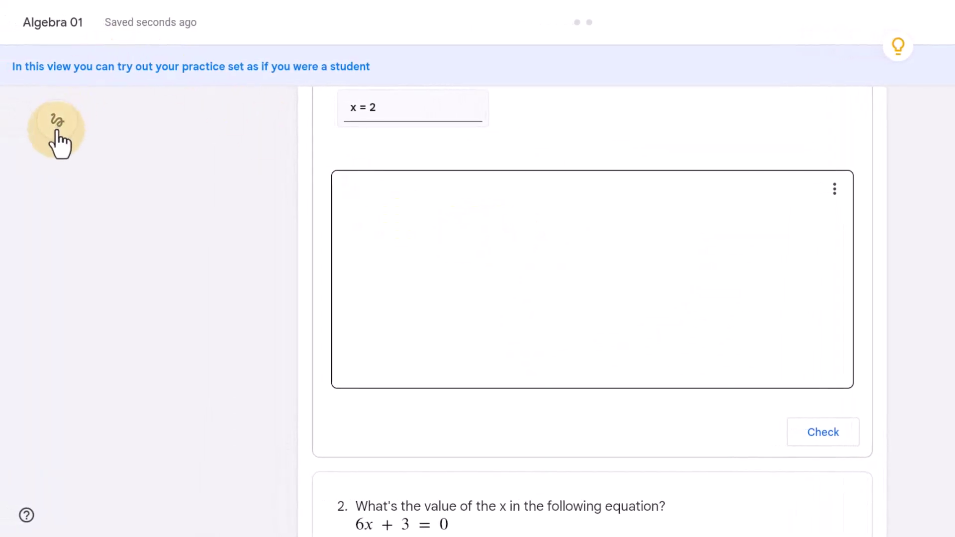
- Sketch and erase a test stroke in question 1's work area, then put the drawing tools away
left_click(56, 130)
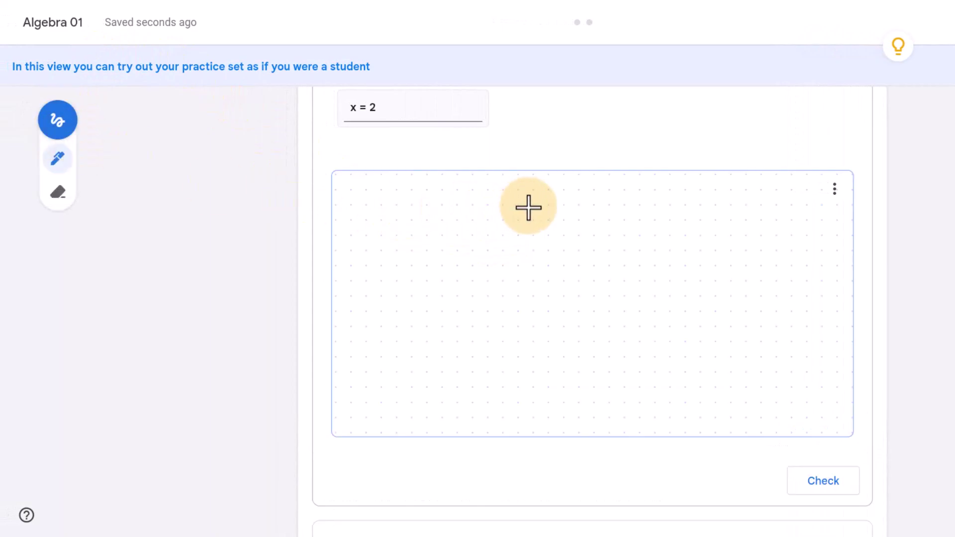
mouse_move(529, 207)
left_mouse_down()
mouse_move(601, 232)
mouse_move(682, 227)
left_mouse_up()
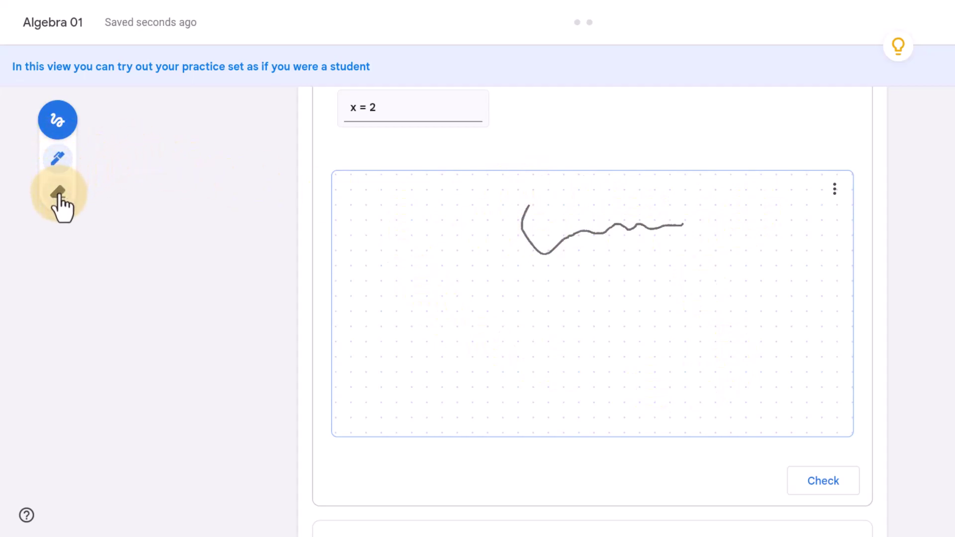
left_click(59, 194)
left_click(585, 245)
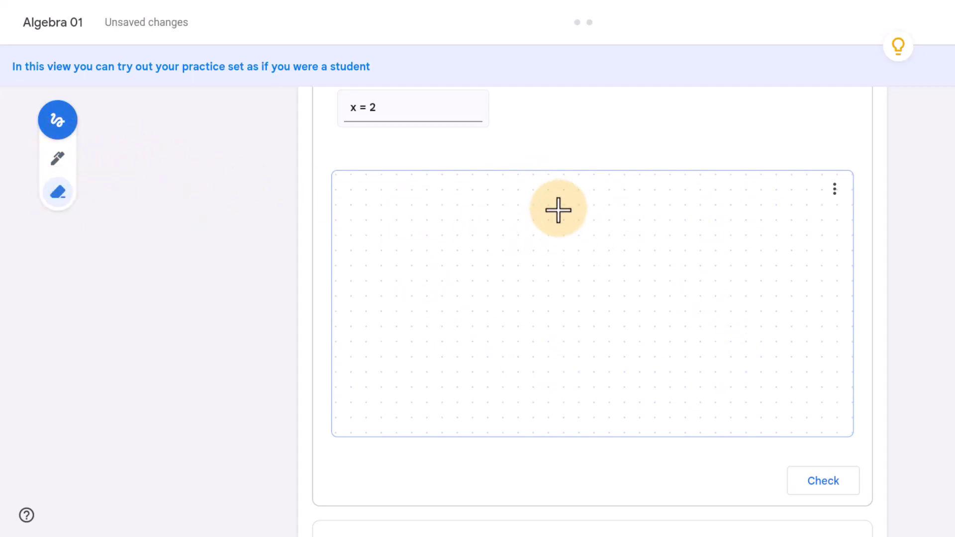
left_click(60, 122)
scroll(363, 241, "up", 3)
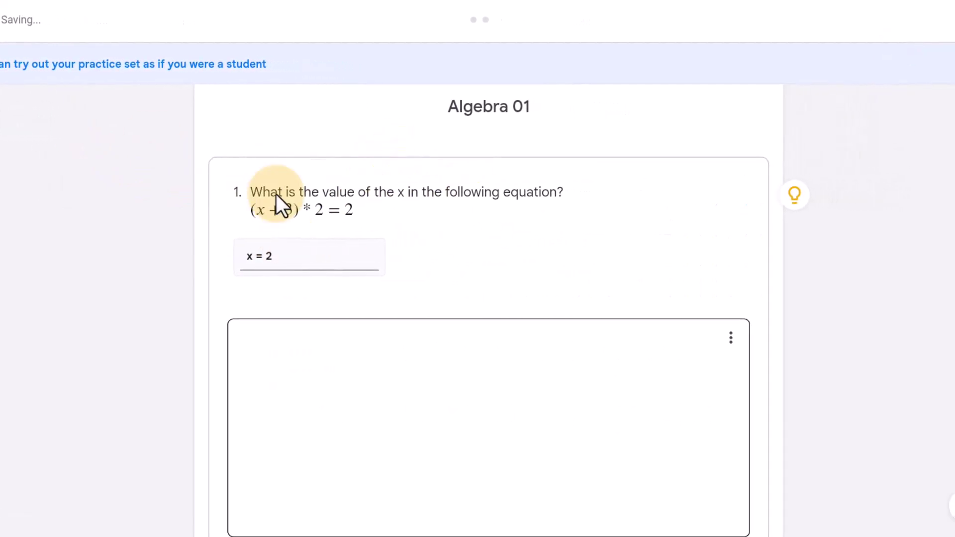
scroll(519, 274, "down", 3)
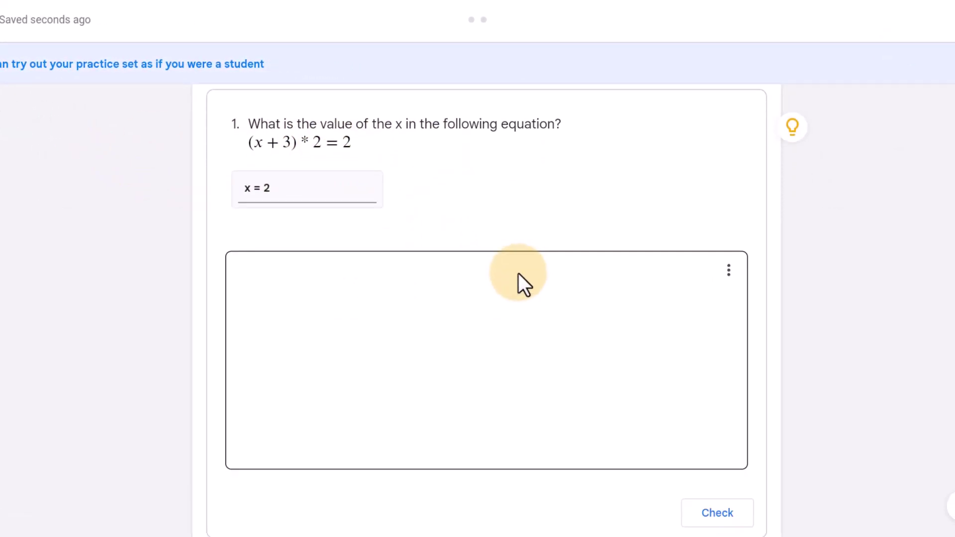
- Check question 1's 'x = 2' answer, marked wrong, and show the Solving an equation hint
left_click(715, 504)
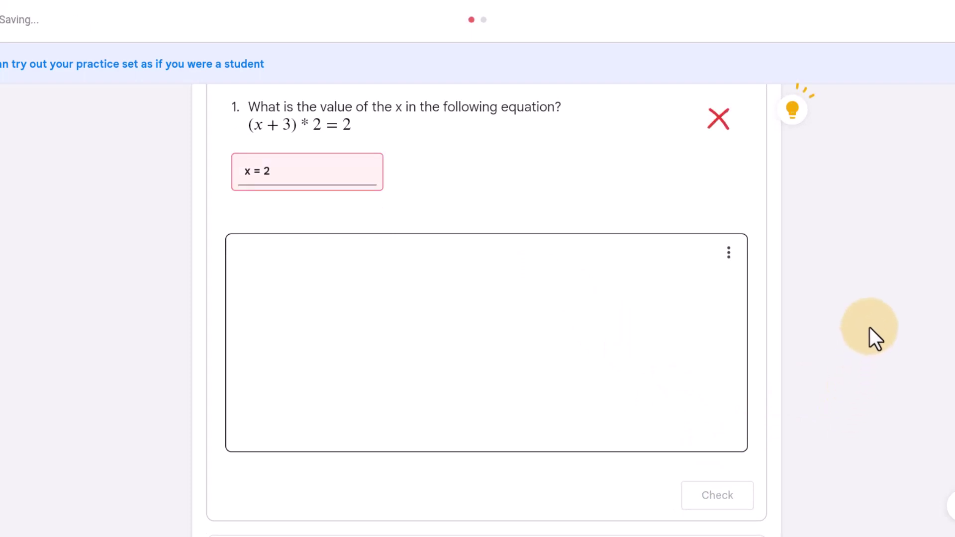
scroll(856, 283, "up", 2)
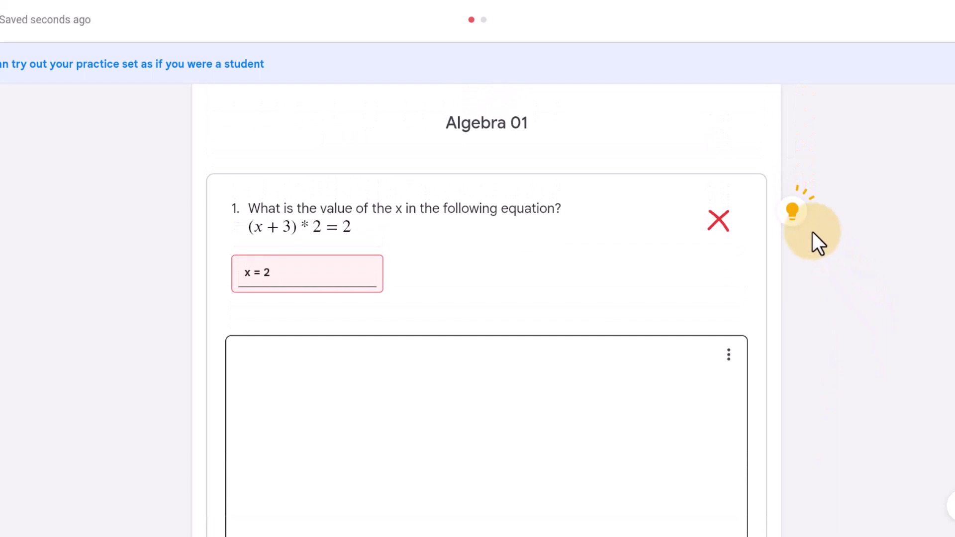
left_click(796, 219)
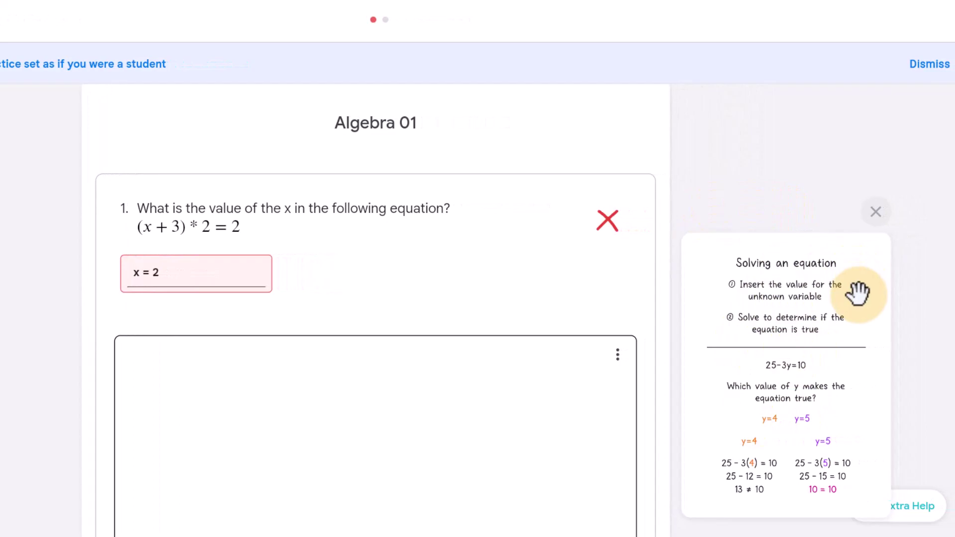
scroll(913, 348, "down", 2)
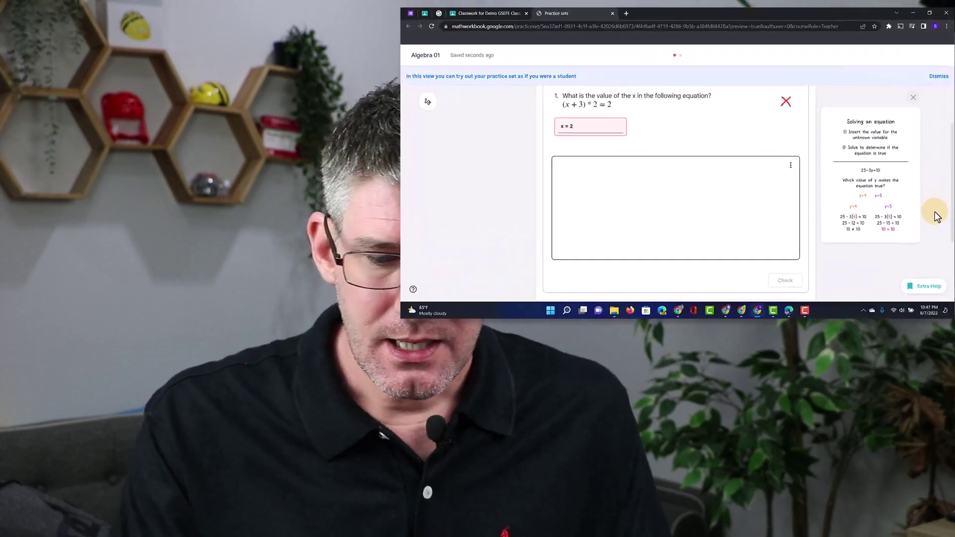
- Enter x = −1/2 for question 2 using the math keypad and check it as correct
scroll(937, 216, "down", 3)
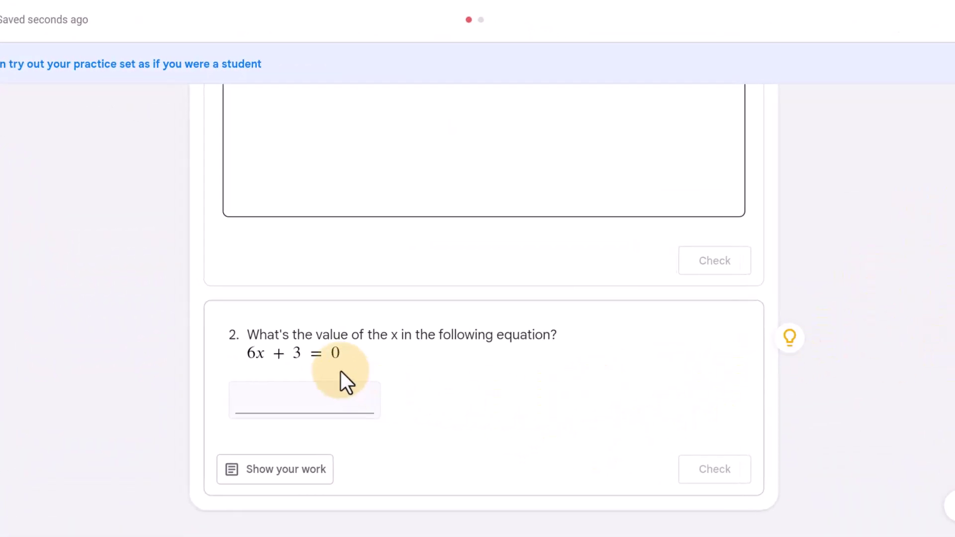
left_click(313, 395)
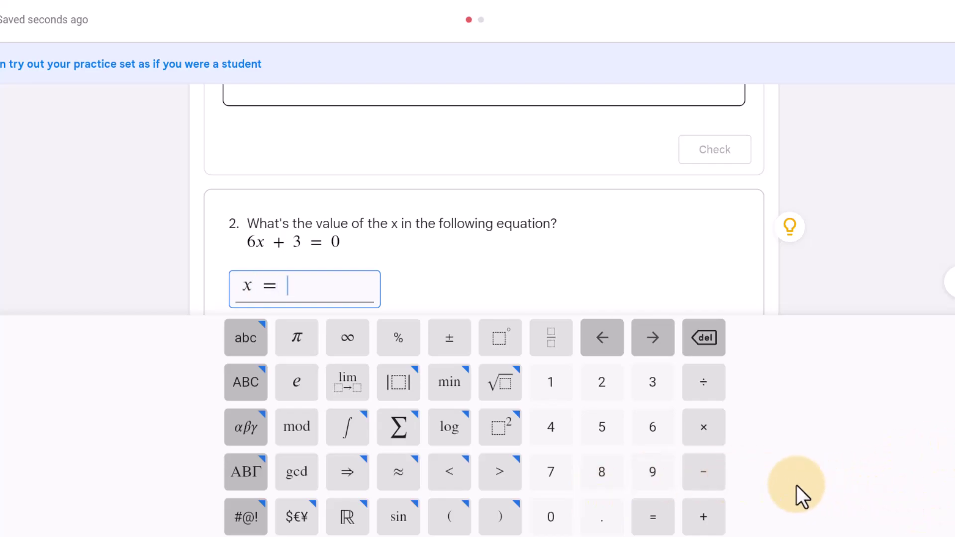
left_click(709, 478)
left_click(550, 345)
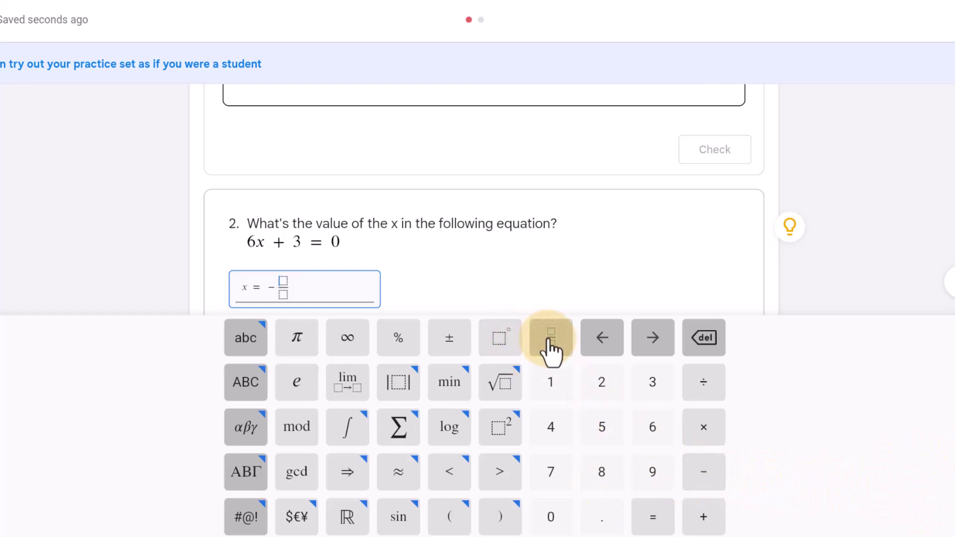
left_click(565, 394)
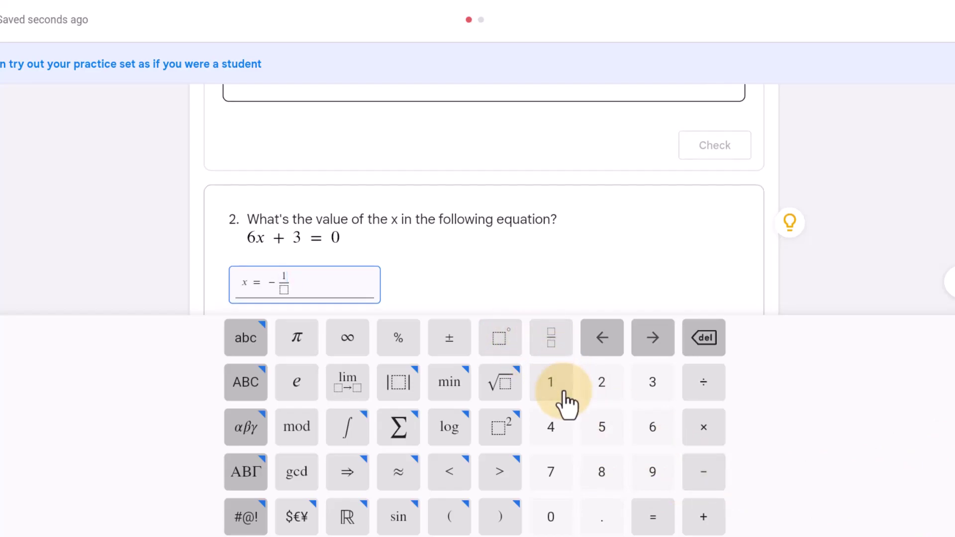
left_click(610, 388)
left_click(795, 275)
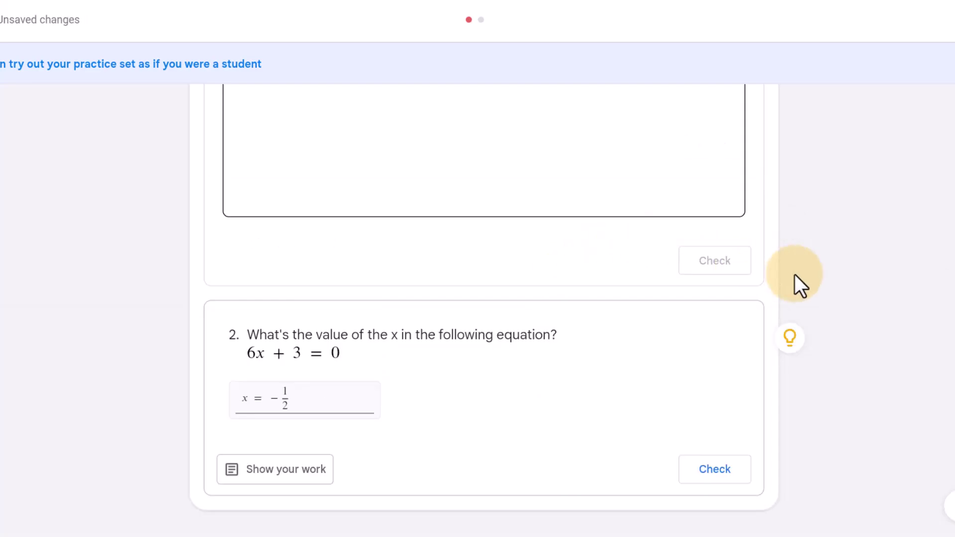
left_click(720, 475)
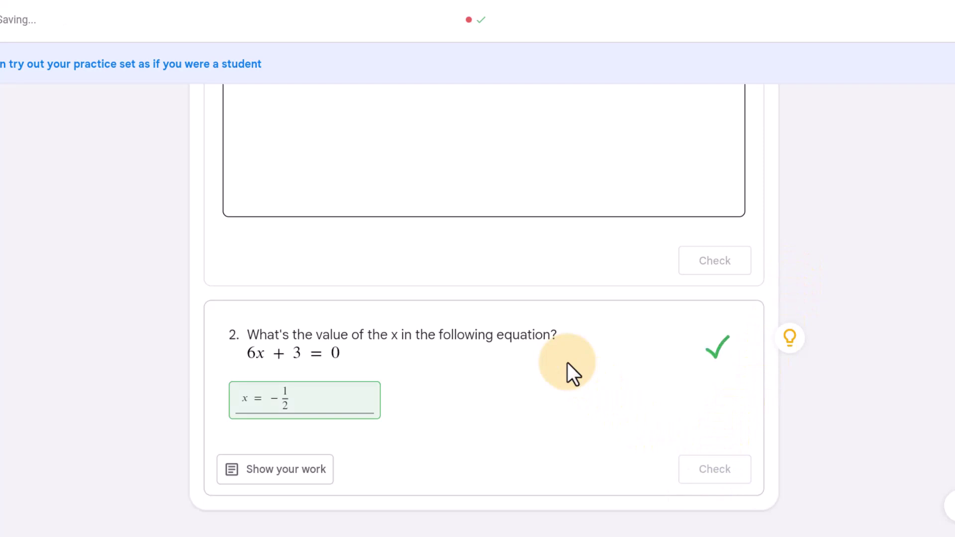
- Add a minus sign to change question 1's answer to x = -2 and check it
scroll(537, 438, "up", 7)
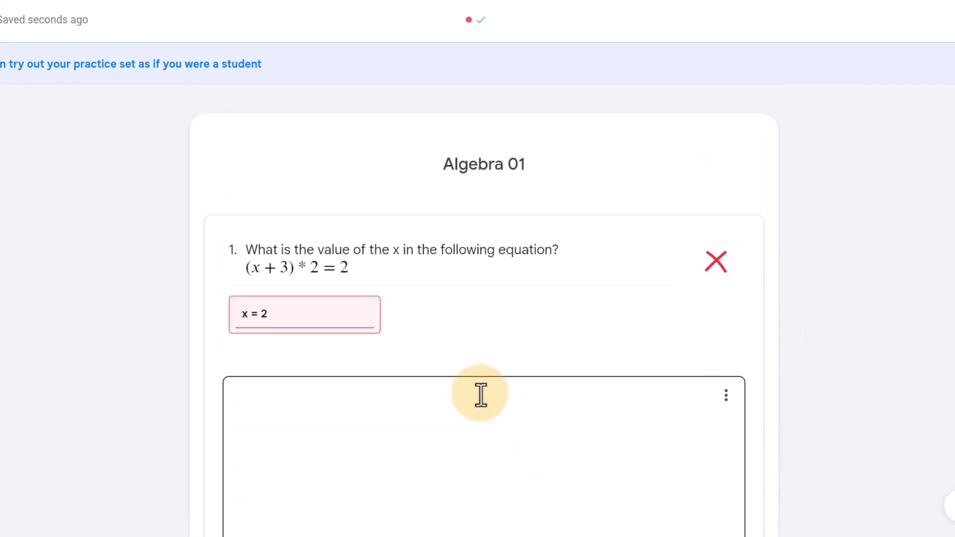
left_click(269, 315)
type("-")
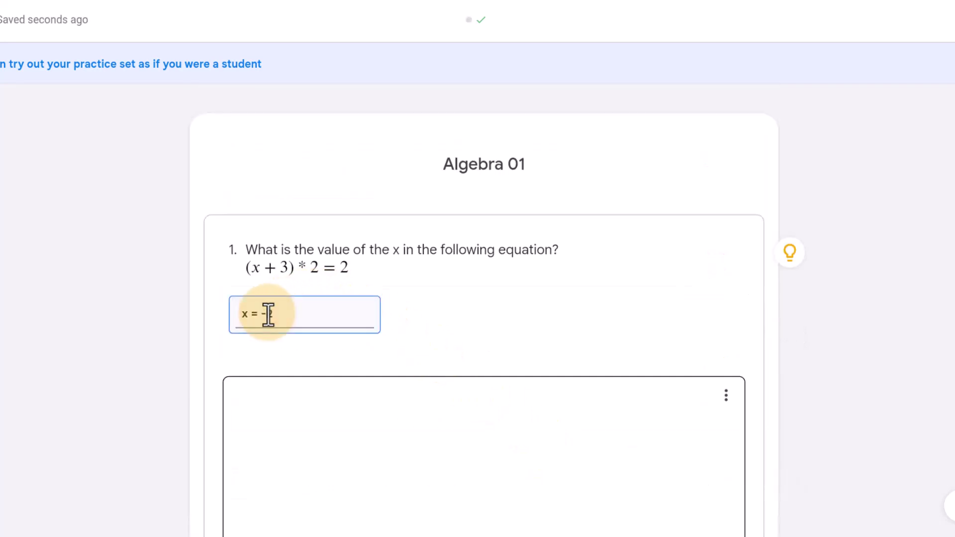
scroll(297, 318, "down", 6)
left_click(718, 338)
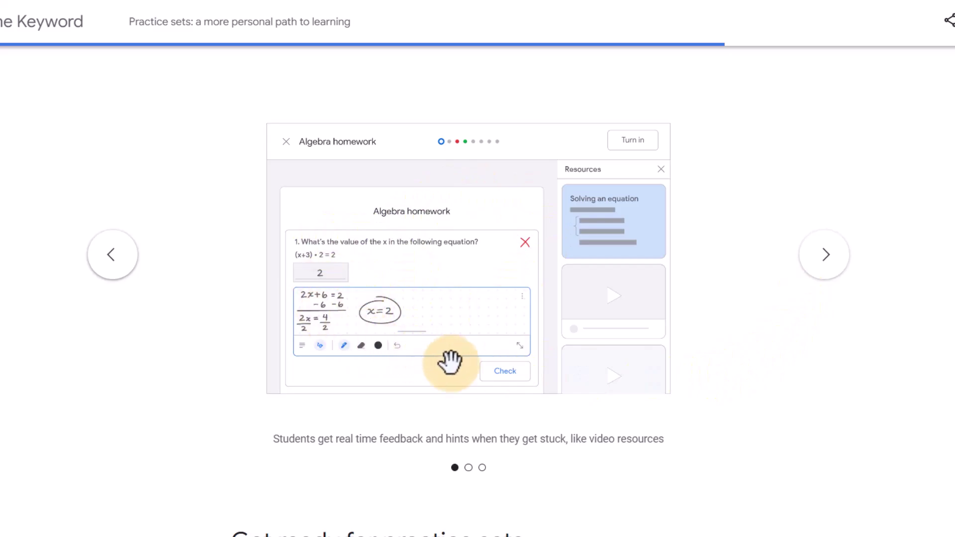
- Advance the Keyword post's carousel two slides to the grader view insights slide
left_click(827, 264)
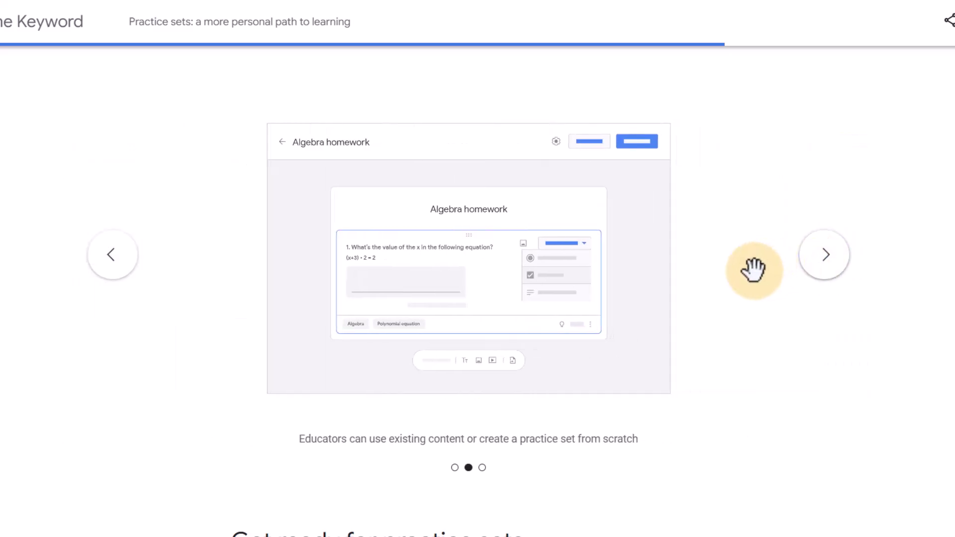
left_click(823, 265)
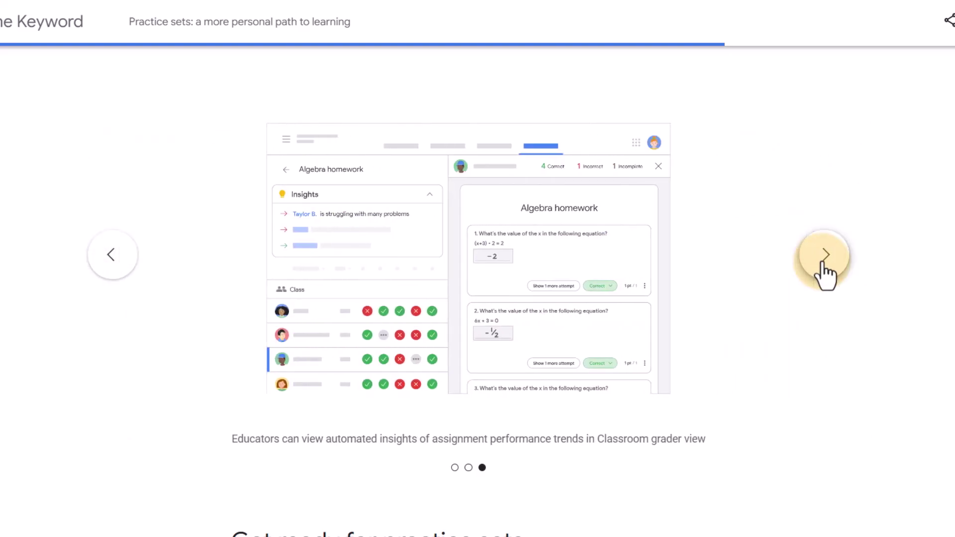